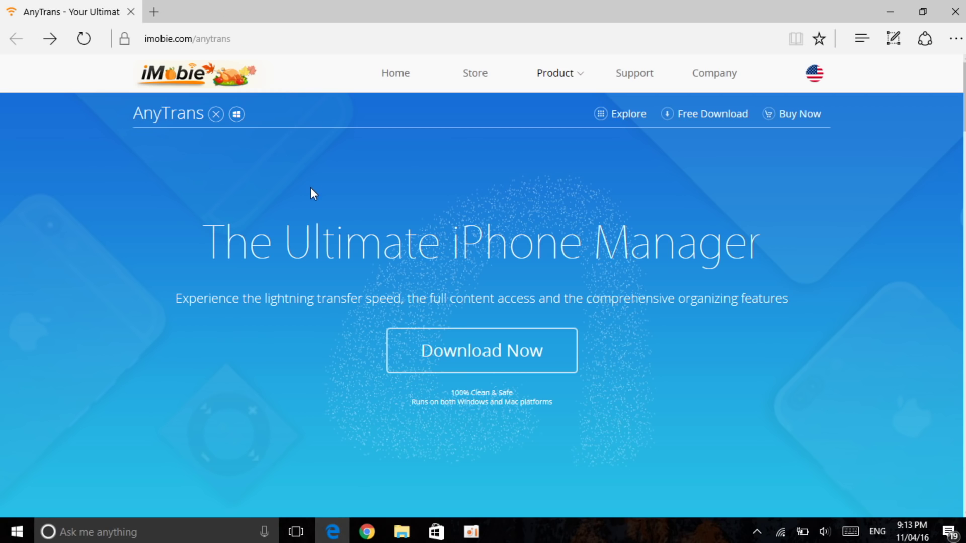
{"action": "scroll", "coordinate": [310, 189], "scroll_direction": "down", "scroll_amount": 8}
{"action": "scroll", "coordinate": [206, 215], "scroll_direction": "down", "scroll_amount": 1}
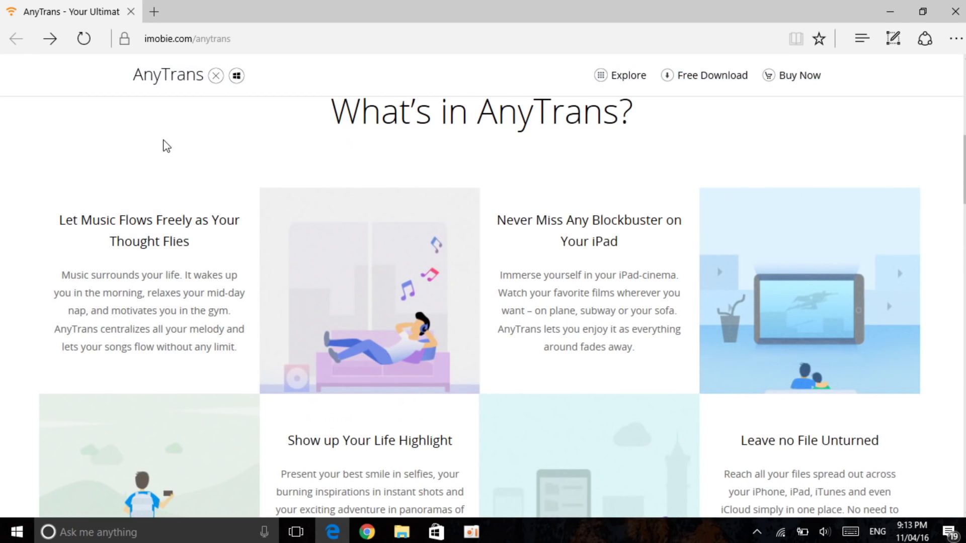
{"action": "scroll", "coordinate": [168, 180], "scroll_direction": "down", "scroll_amount": 1}
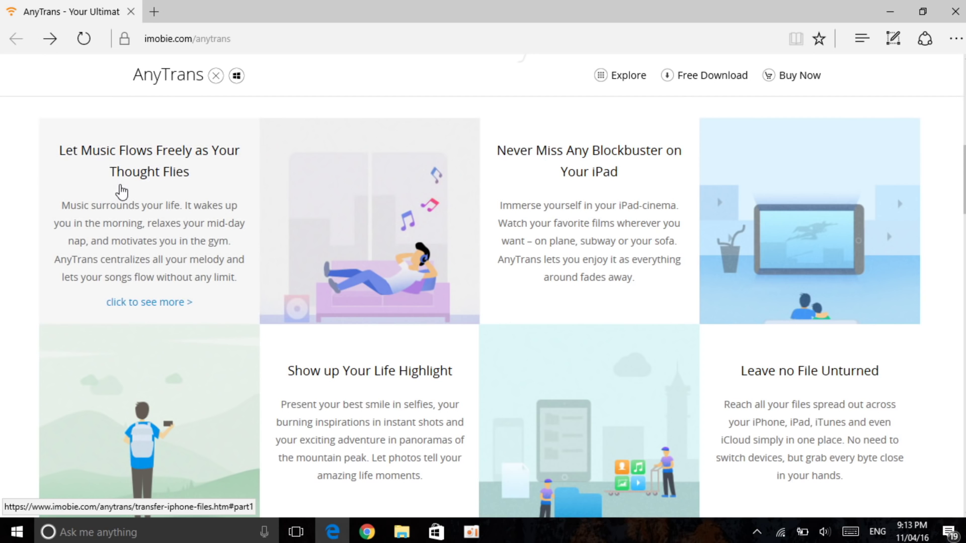
{"action": "scroll", "coordinate": [216, 243], "scroll_direction": "down", "scroll_amount": 1}
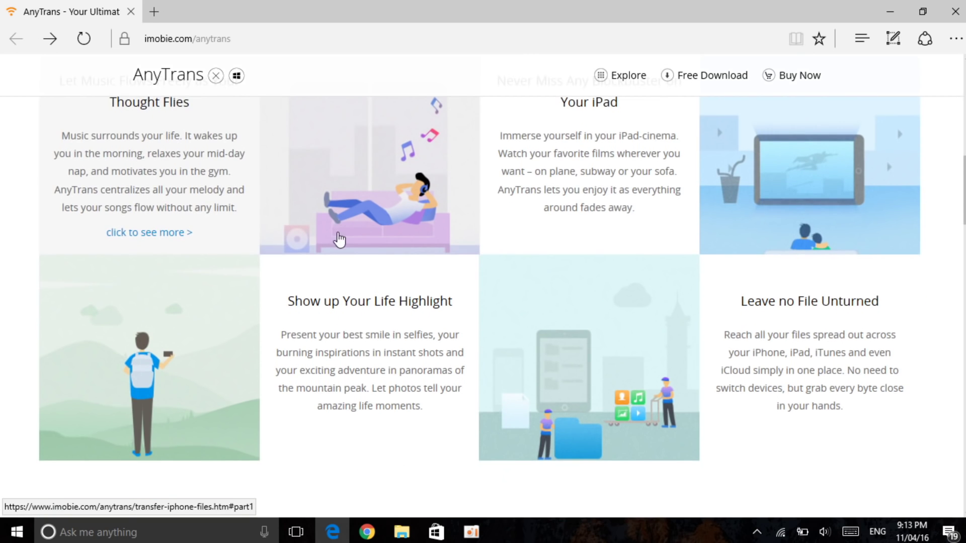
{"action": "scroll", "coordinate": [216, 243], "scroll_direction": "down", "scroll_amount": 1}
{"action": "scroll", "coordinate": [500, 230], "scroll_direction": "down", "scroll_amount": 4}
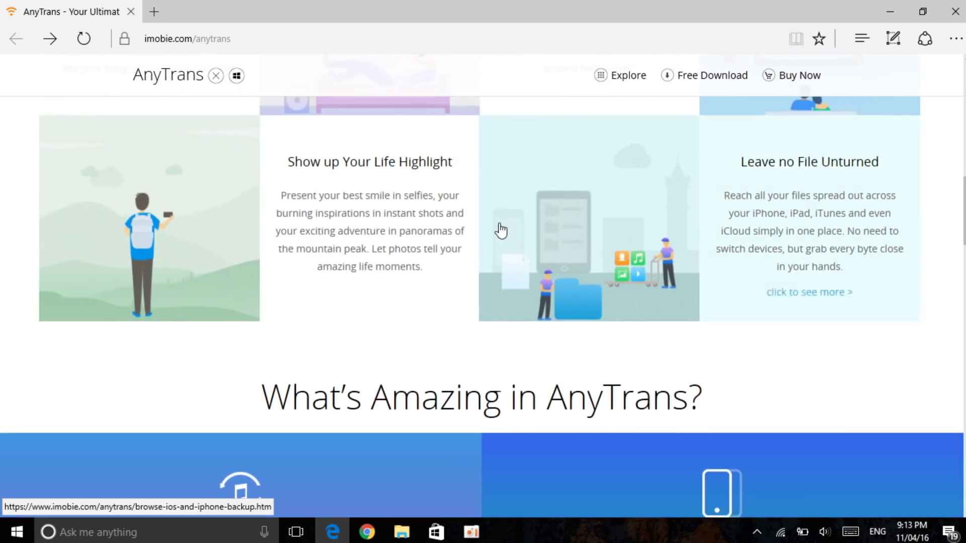
{"action": "scroll", "coordinate": [358, 234], "scroll_direction": "down", "scroll_amount": 2}
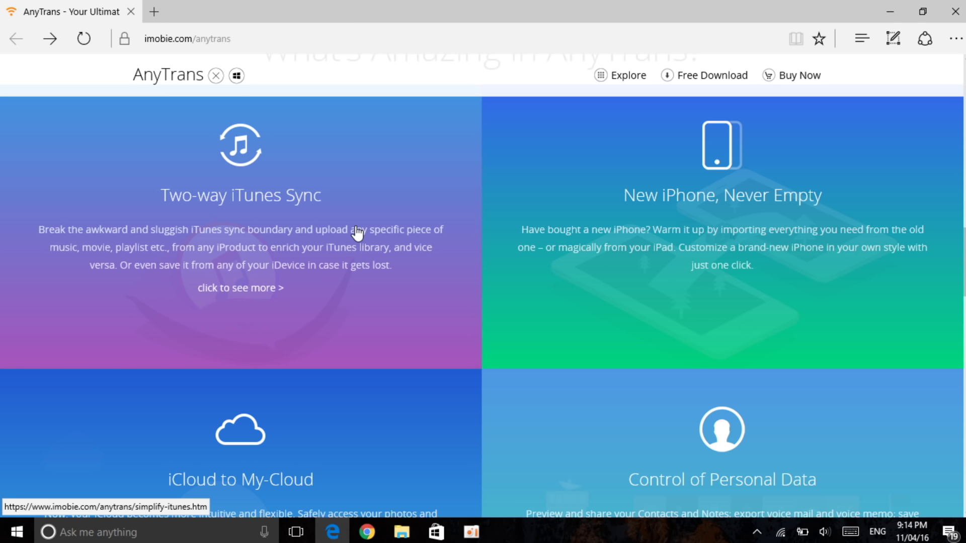
{"action": "scroll", "coordinate": [357, 232], "scroll_direction": "down", "scroll_amount": 3}
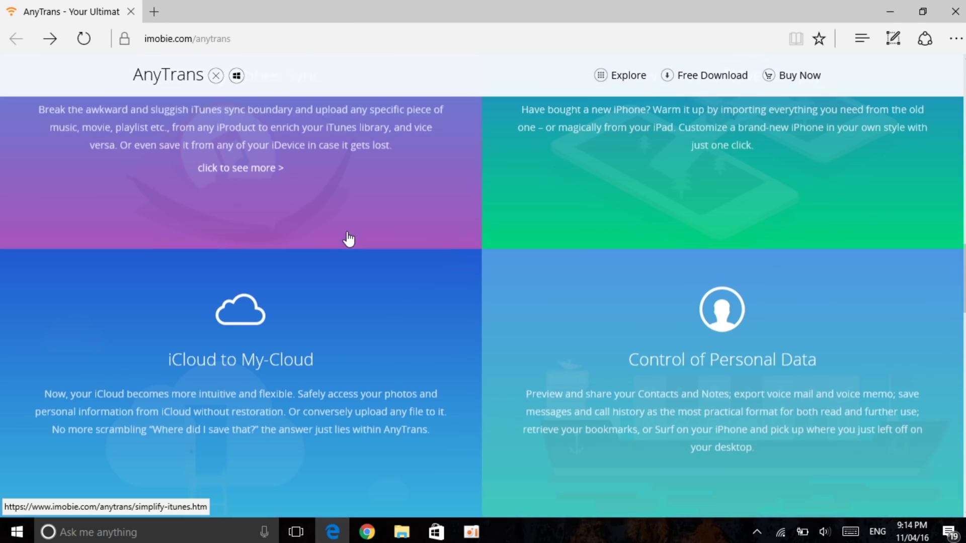
{"action": "scroll", "coordinate": [349, 239], "scroll_direction": "down", "scroll_amount": 15}
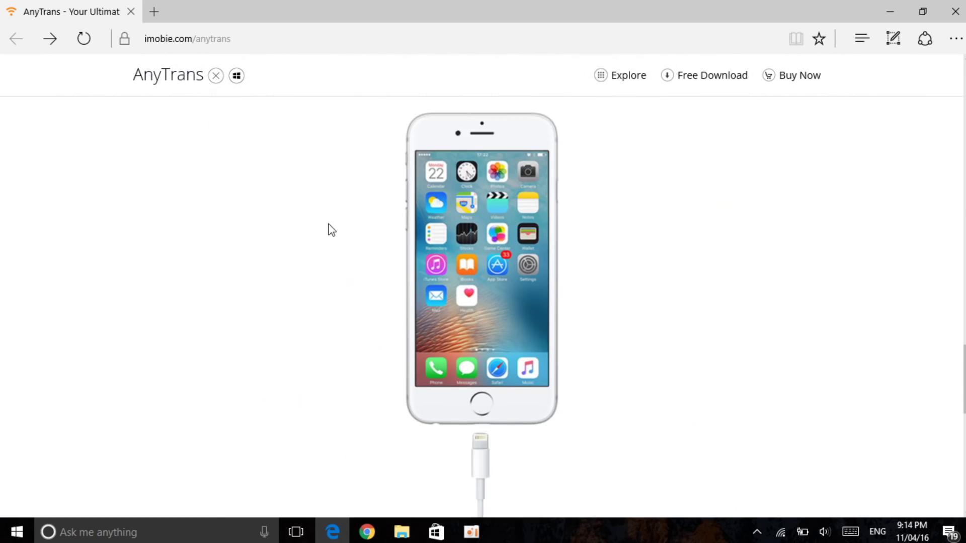
{"action": "scroll", "coordinate": [425, 249], "scroll_direction": "down", "scroll_amount": 6}
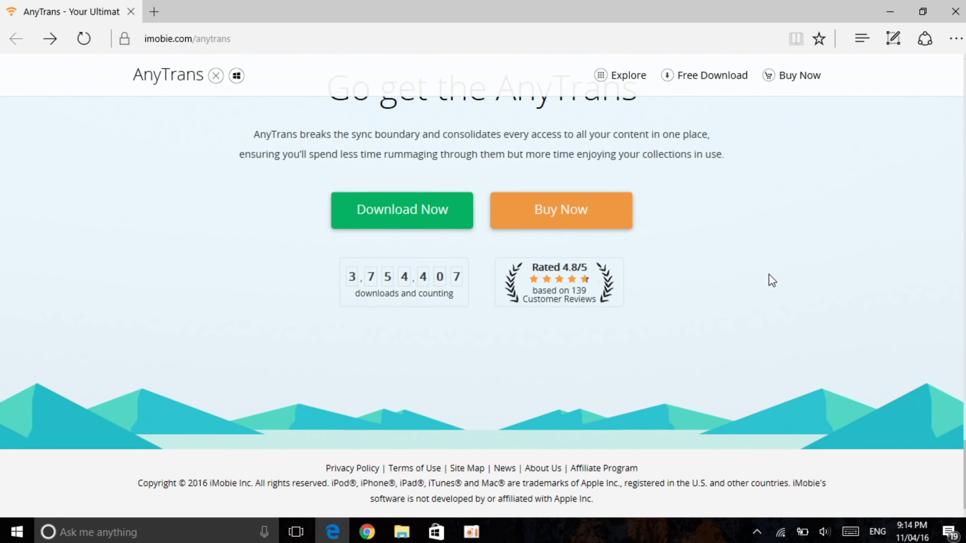
{"action": "scroll", "coordinate": [772, 280], "scroll_direction": "up", "scroll_amount": 15}
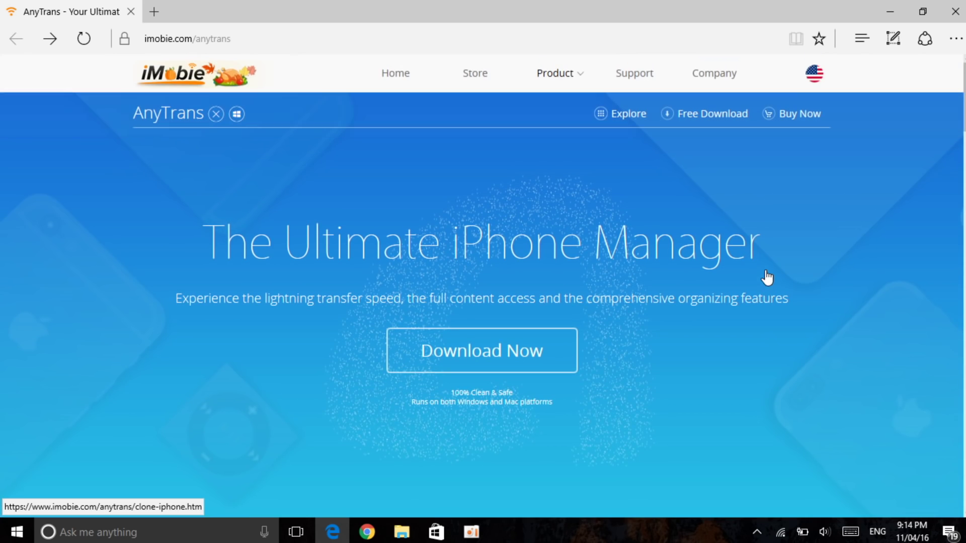
{"action": "left_click", "coordinate": [890, 11]}
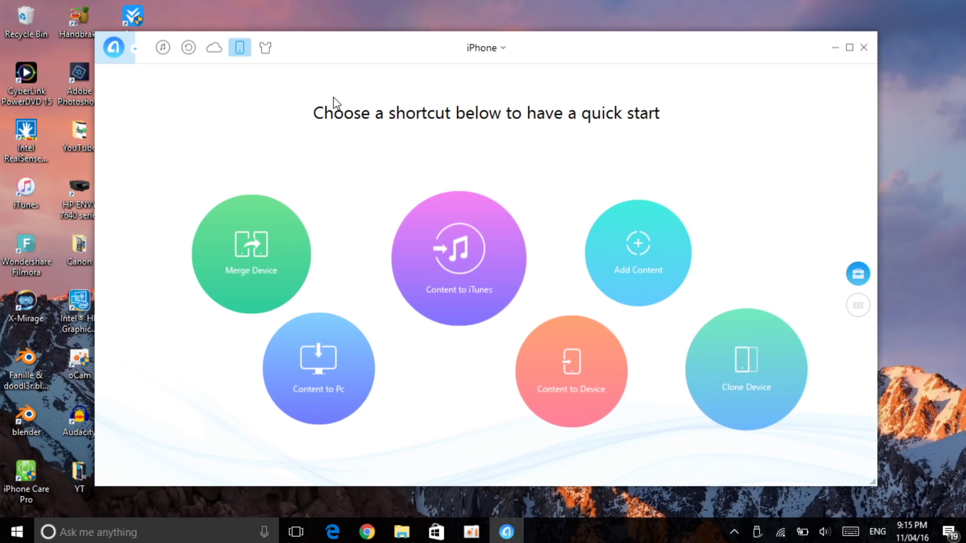
Look through the iPhone's content categories, then the iTunes Library and iTunes backup views.
{"action": "left_click", "coordinate": [858, 306]}
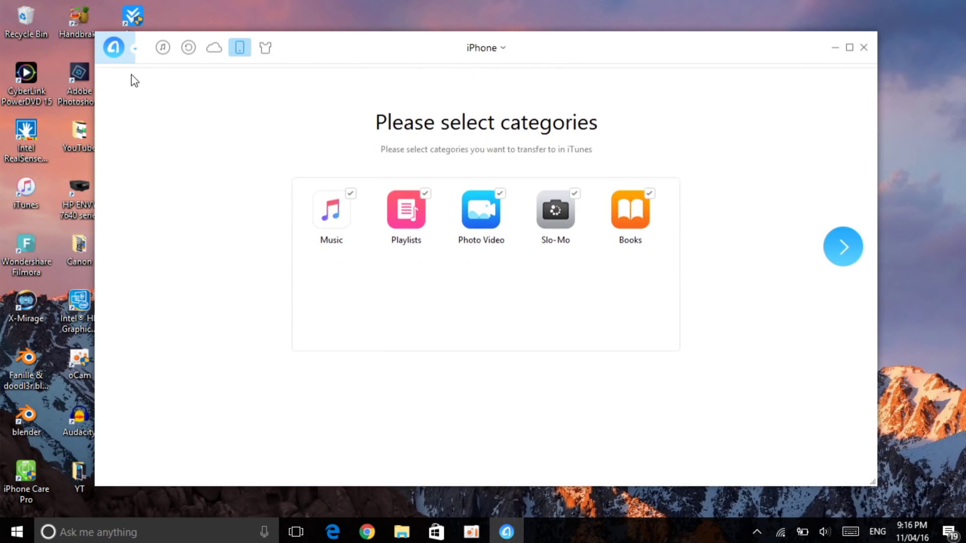
{"action": "left_click", "coordinate": [126, 80]}
{"action": "left_click", "coordinate": [159, 49]}
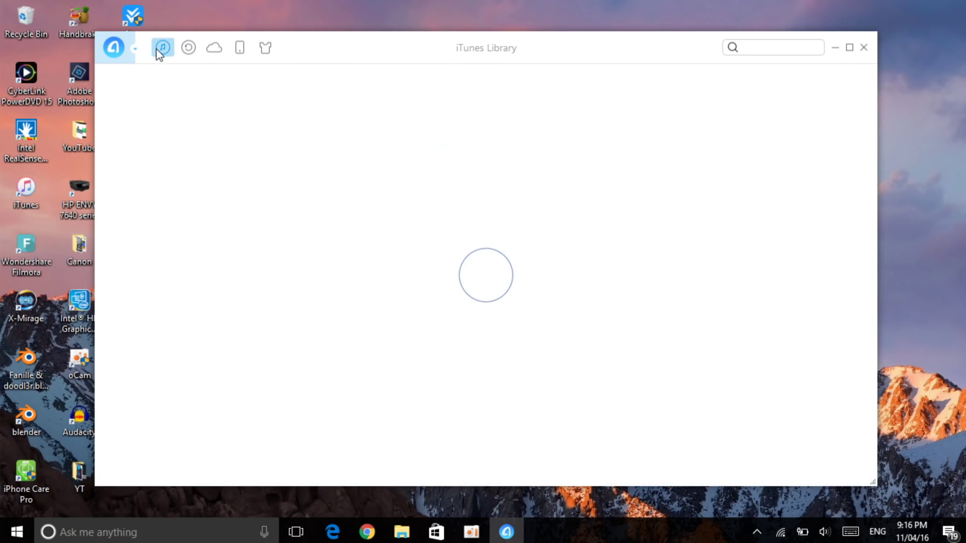
{"action": "left_click", "coordinate": [188, 48]}
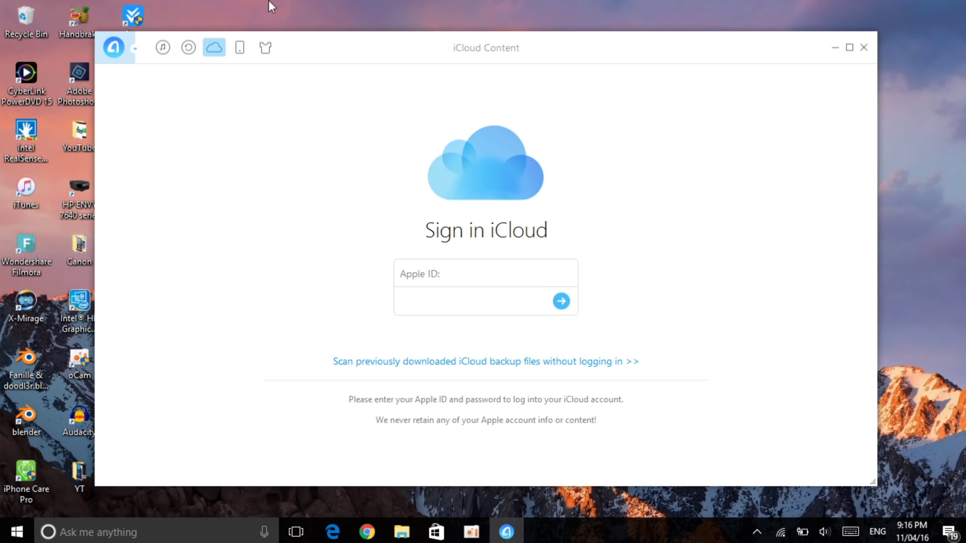
Check the appearance theme choices, then return to the quick-start shortcuts and start Content to PC.
{"action": "left_click", "coordinate": [240, 48]}
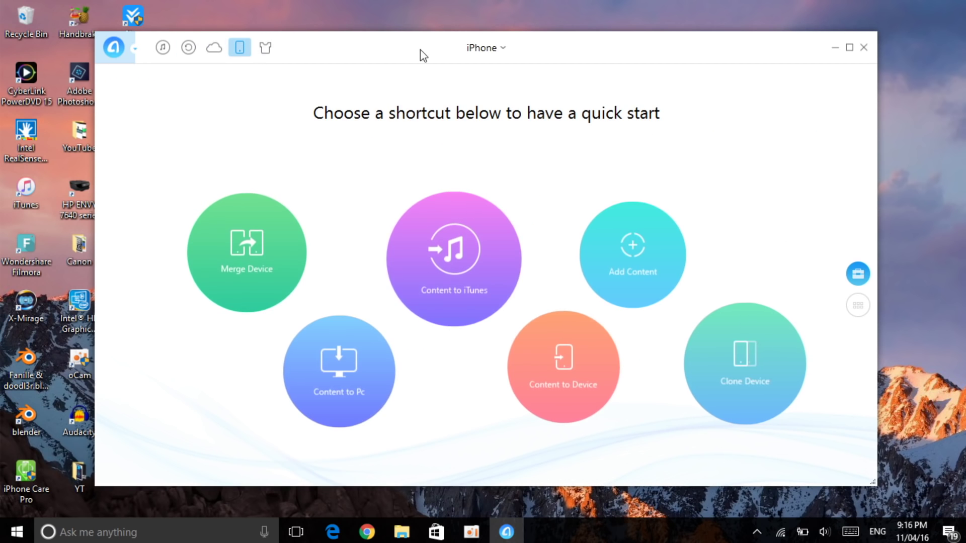
{"action": "left_click", "coordinate": [270, 50]}
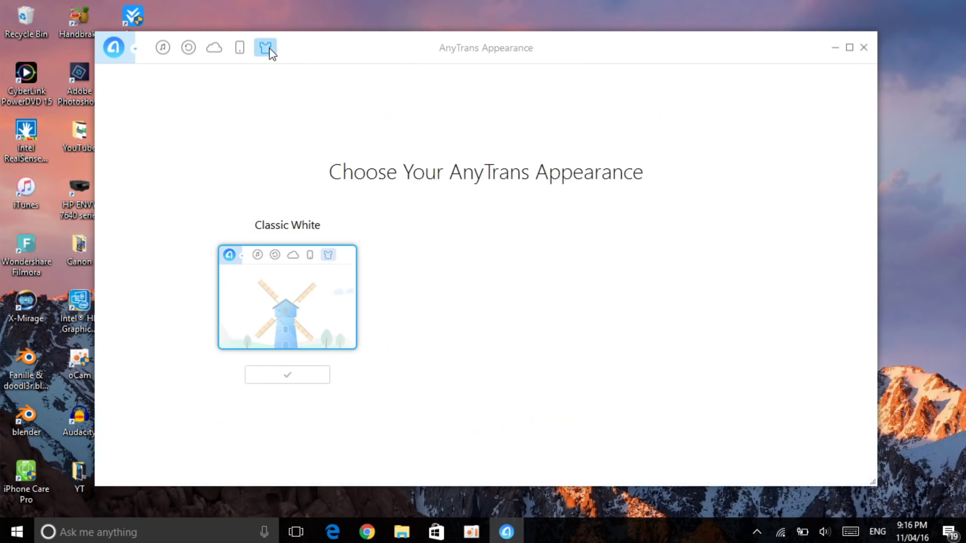
{"action": "left_click", "coordinate": [240, 48]}
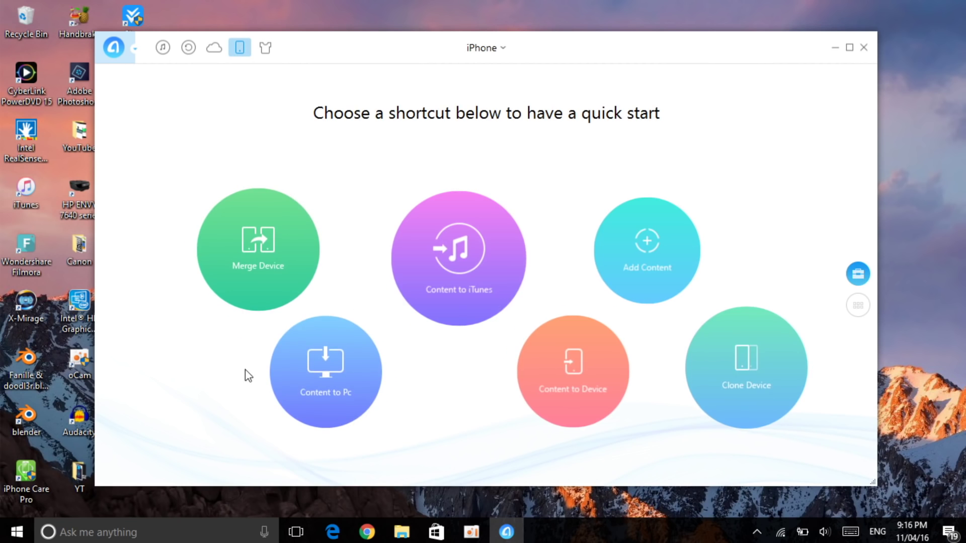
{"action": "left_click", "coordinate": [339, 374]}
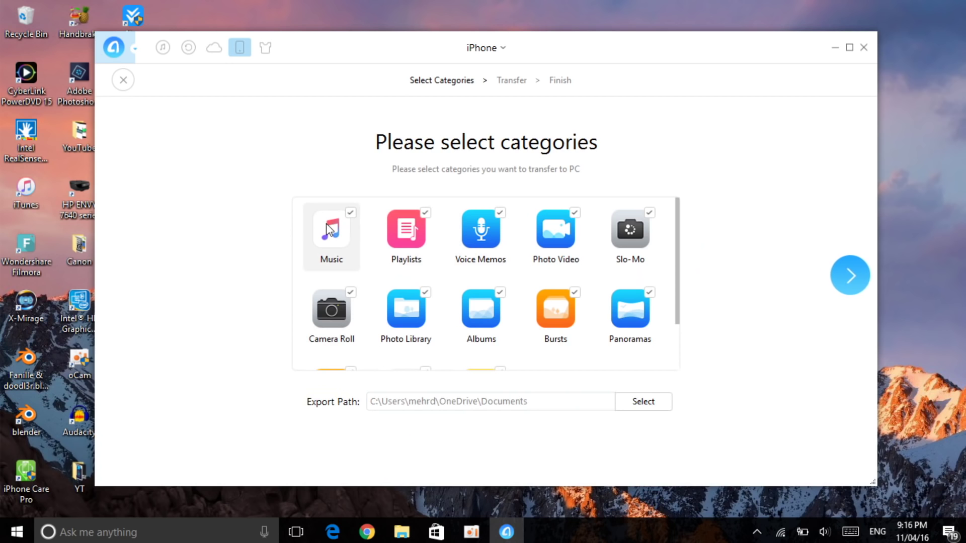
Export all ticked categories to the Documents folder, finishing with 266 of 432 items transferred.
{"action": "scroll", "coordinate": [502, 256], "scroll_direction": "down", "scroll_amount": 1}
{"action": "scroll", "coordinate": [503, 257], "scroll_direction": "down", "scroll_amount": 1}
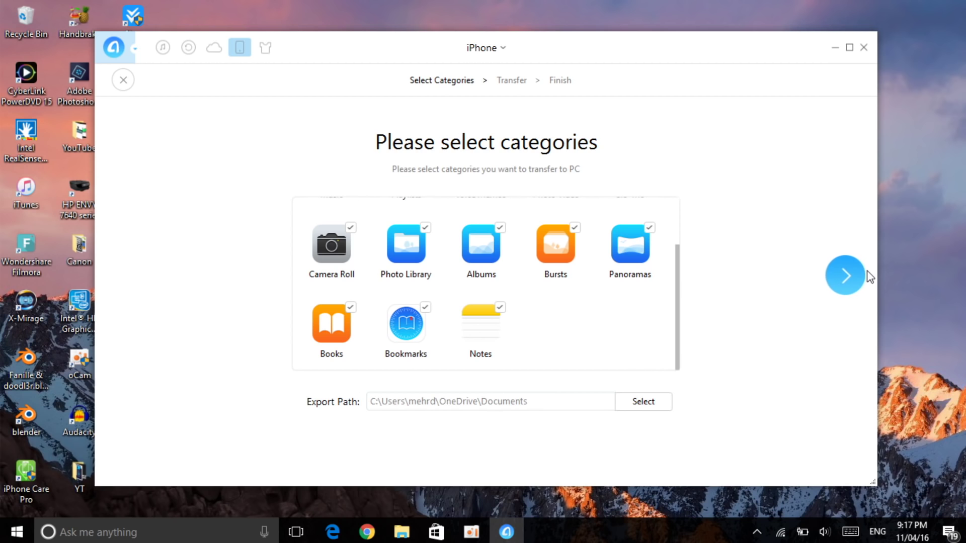
{"action": "left_click", "coordinate": [851, 276]}
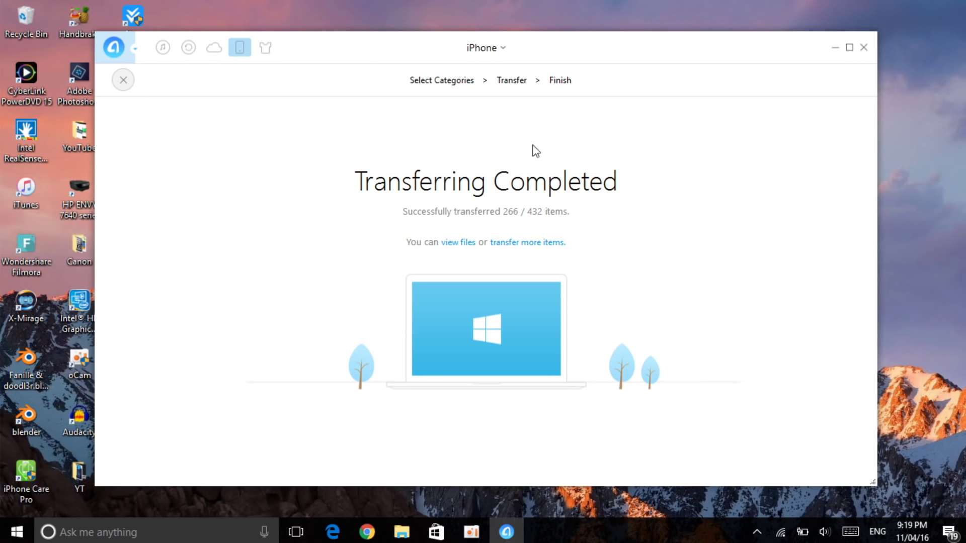
{"action": "left_click", "coordinate": [457, 242]}
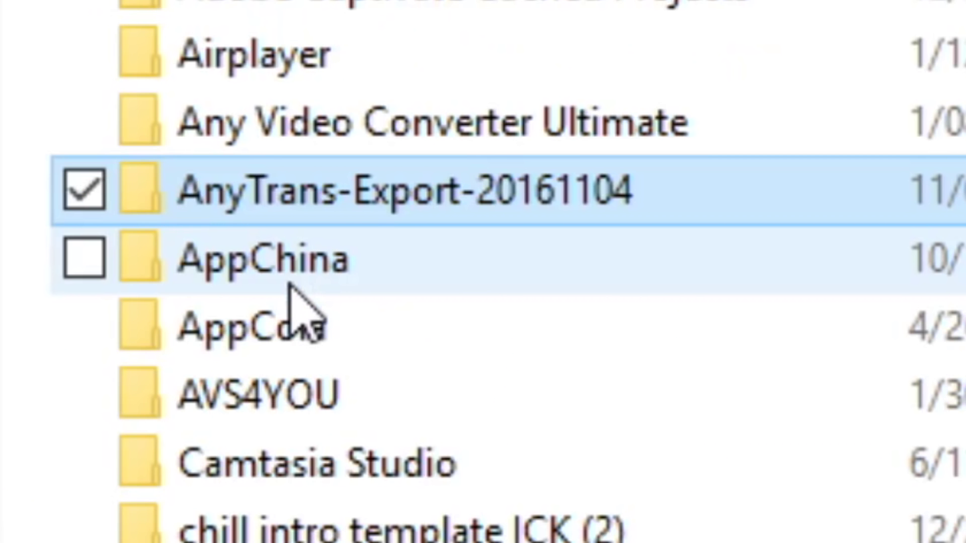
Open the AnyTrans-Export-20161104 folder in Documents.
{"action": "left_click", "coordinate": [456, 186]}
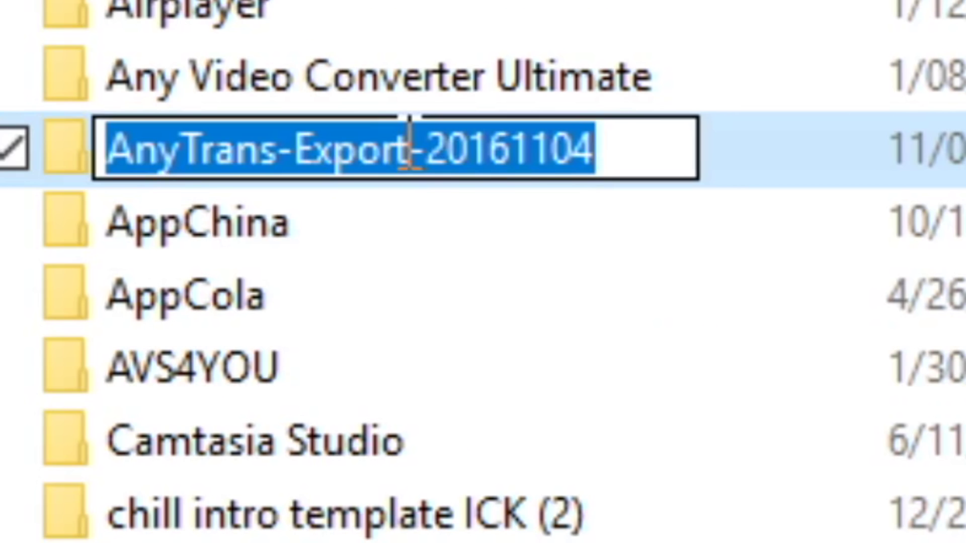
{"action": "double_click", "coordinate": [793, 183]}
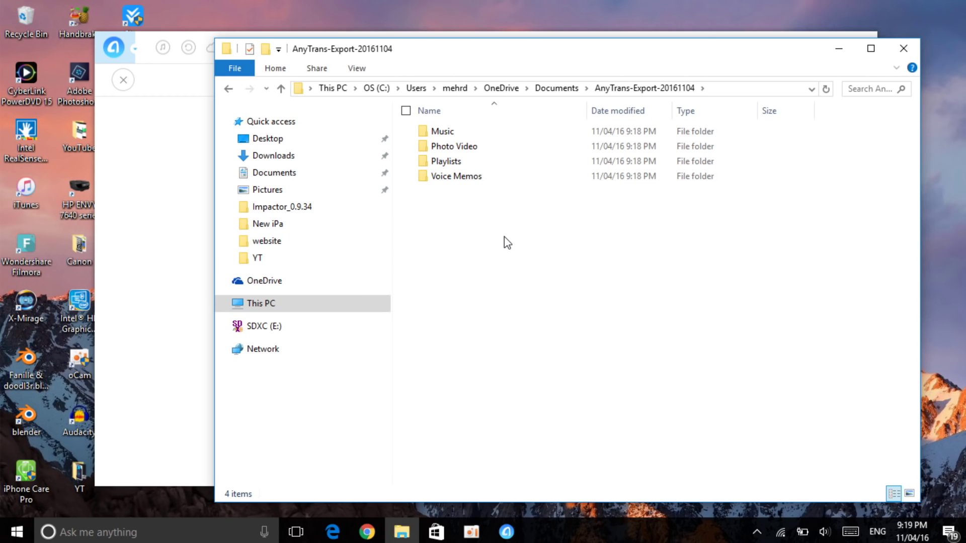
Check the Music, Photo Video and Playlists folders in turn, ending inside Voice Memos.
{"action": "double_click", "coordinate": [497, 135]}
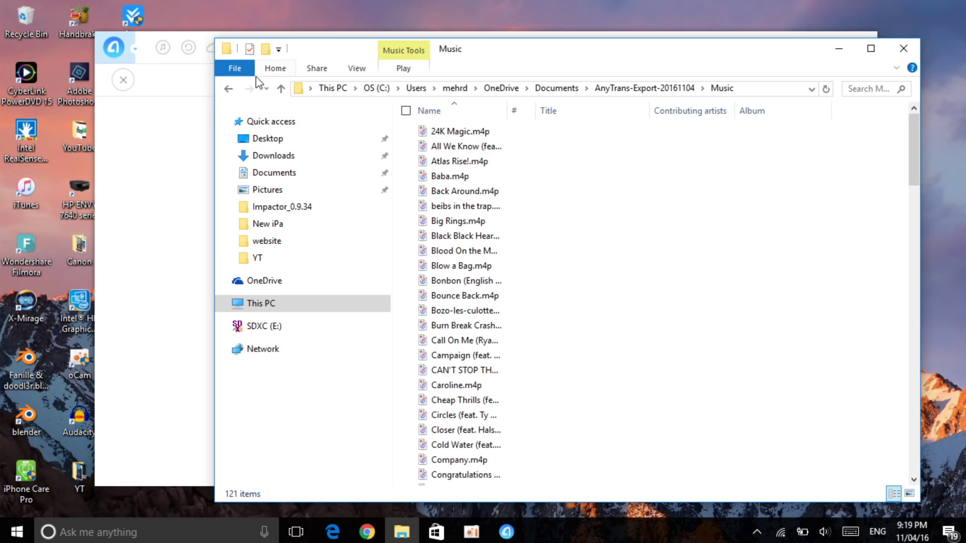
{"action": "left_click", "coordinate": [228, 89]}
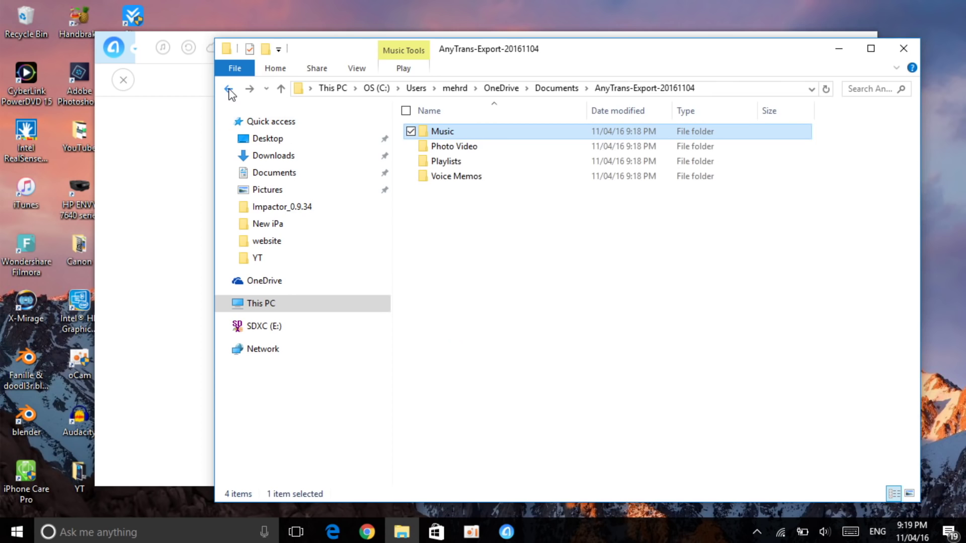
{"action": "double_click", "coordinate": [476, 147]}
{"action": "left_click", "coordinate": [228, 89]}
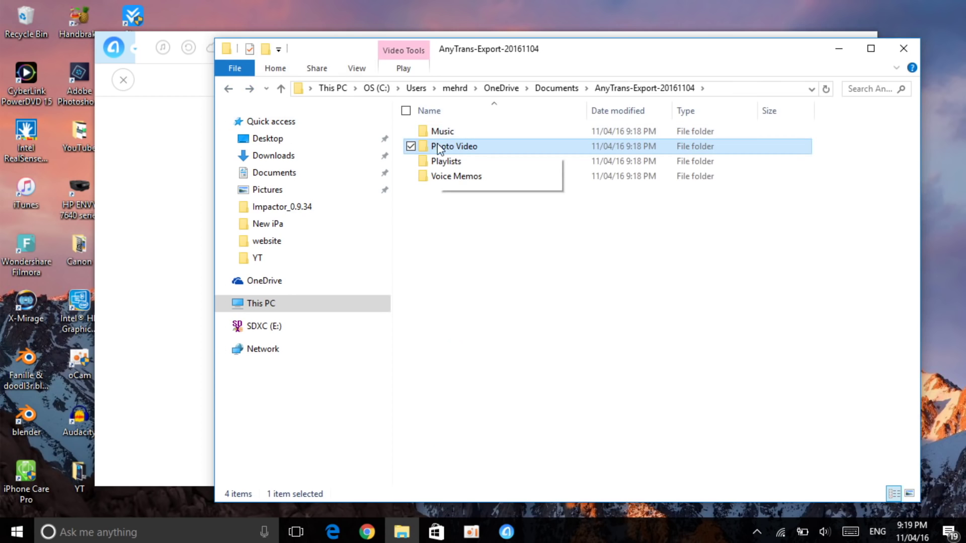
{"action": "double_click", "coordinate": [444, 160]}
{"action": "left_click", "coordinate": [238, 90]}
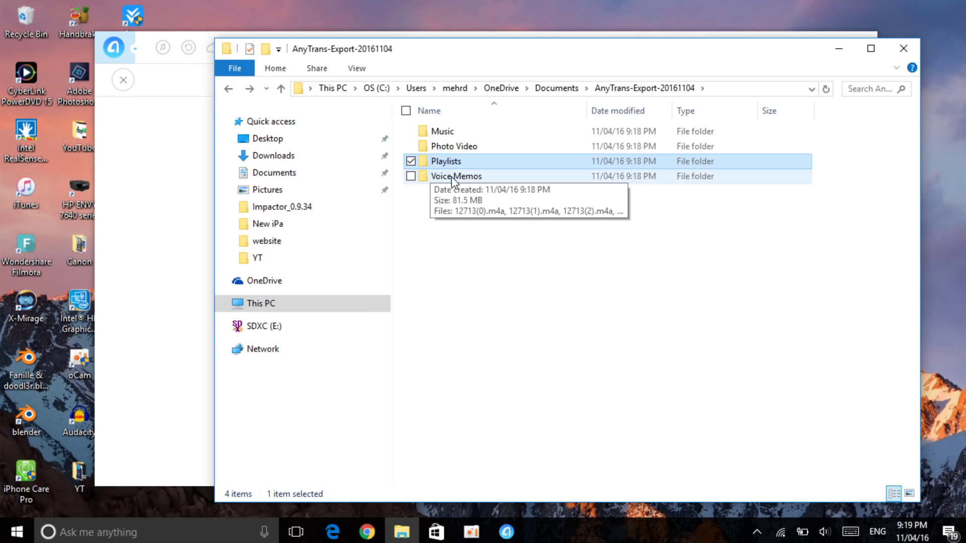
{"action": "double_click", "coordinate": [462, 177]}
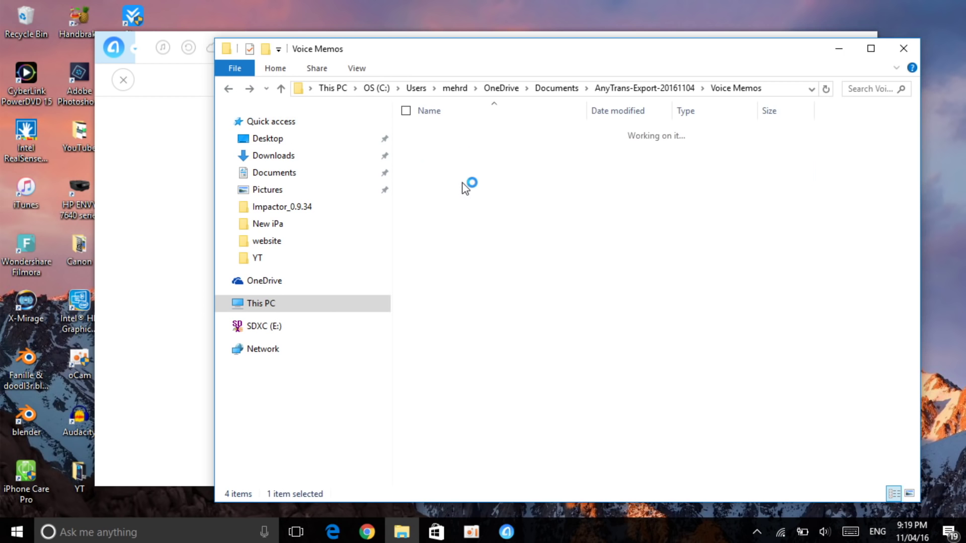